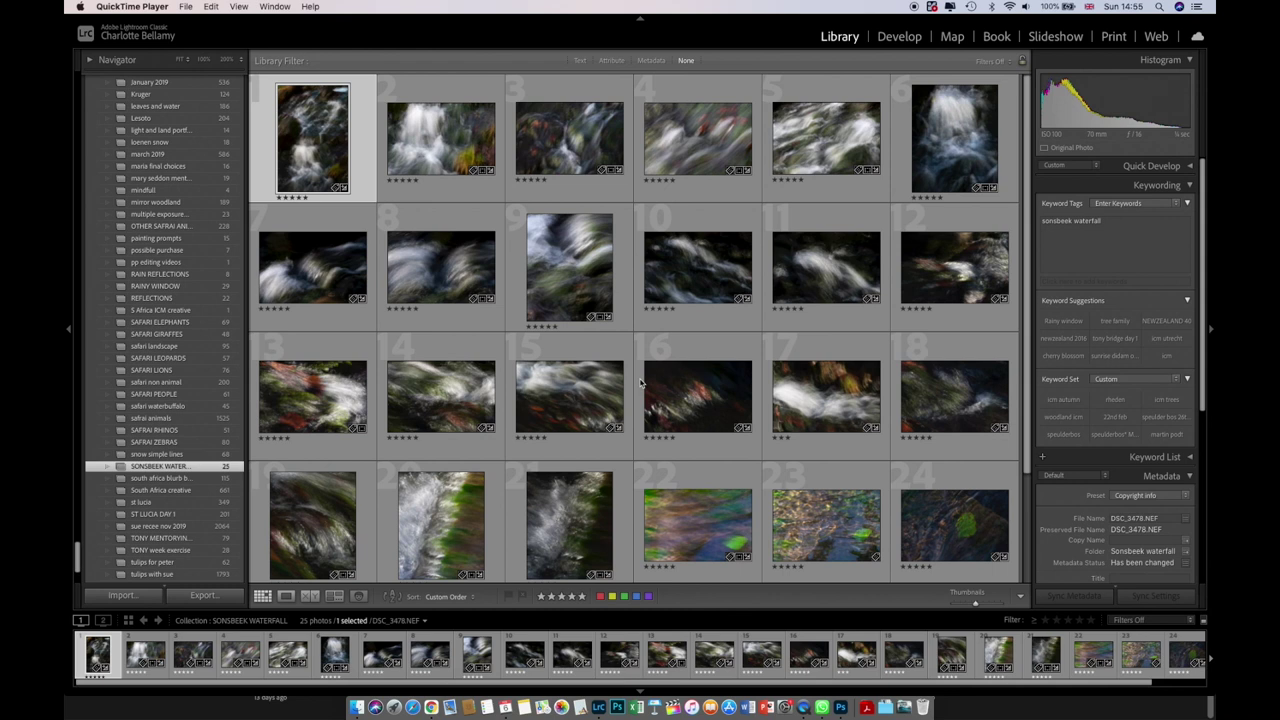
# Open DSC_3478.NEF in Loupe view and collapse the left Navigator/Collections panel
pyautogui.scroll(-3, 683, 396)
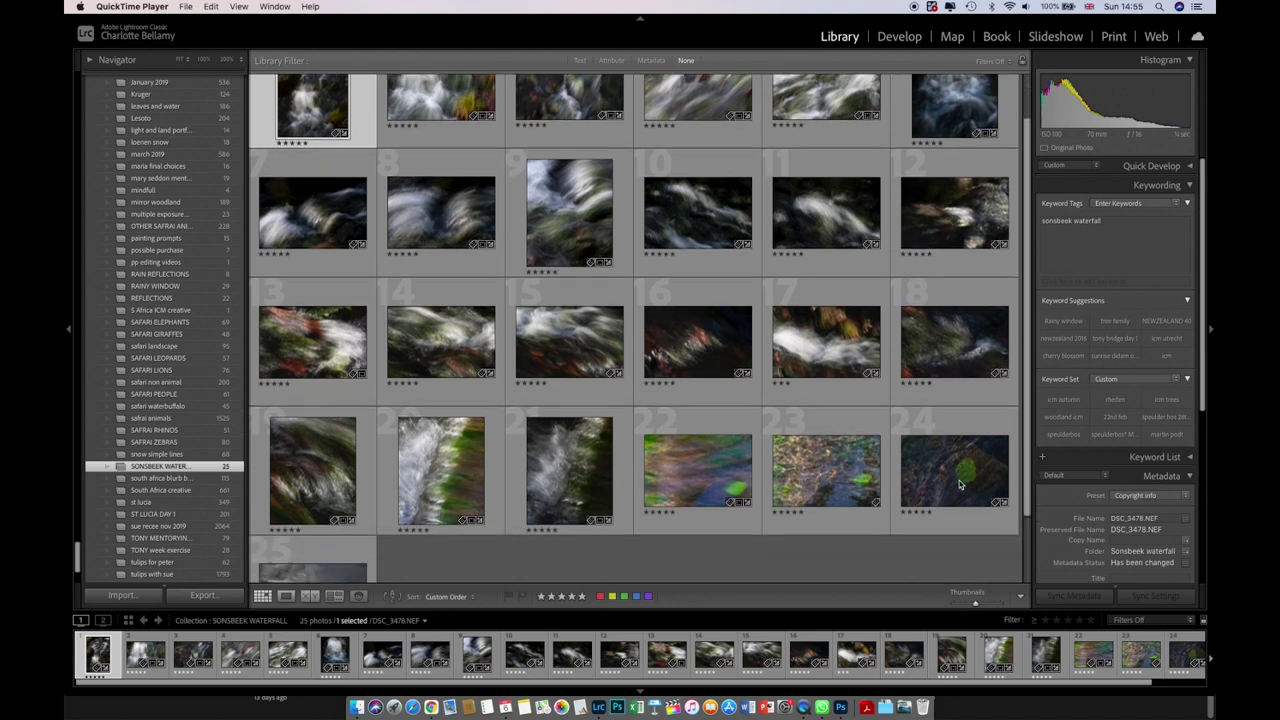
pyautogui.scroll(3, 742, 432)
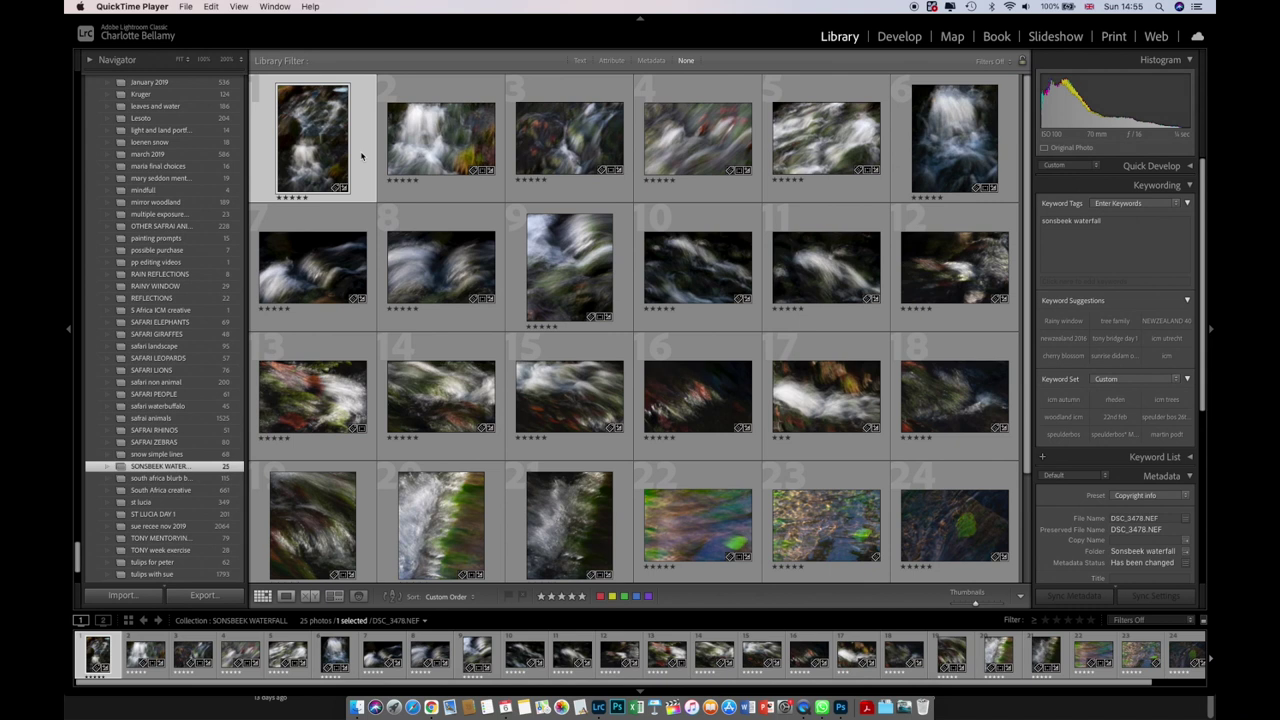
pyautogui.doubleClick(361, 155)
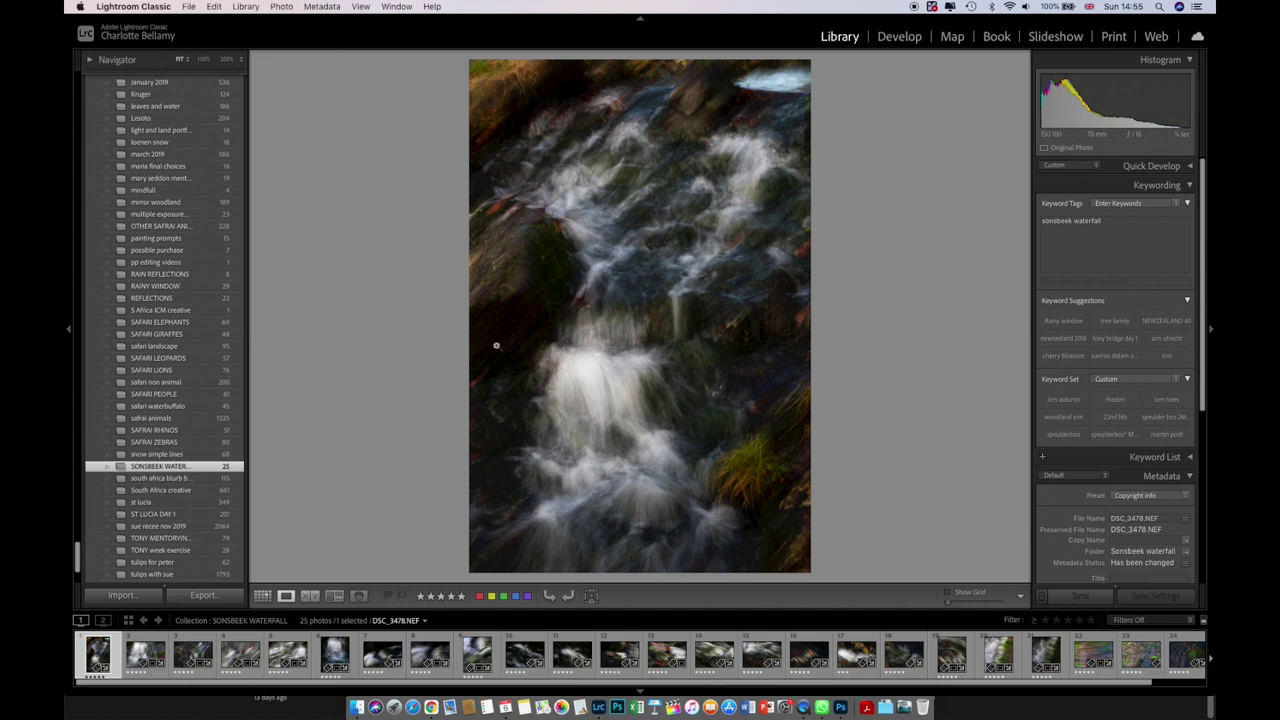
pyautogui.click(67, 330)
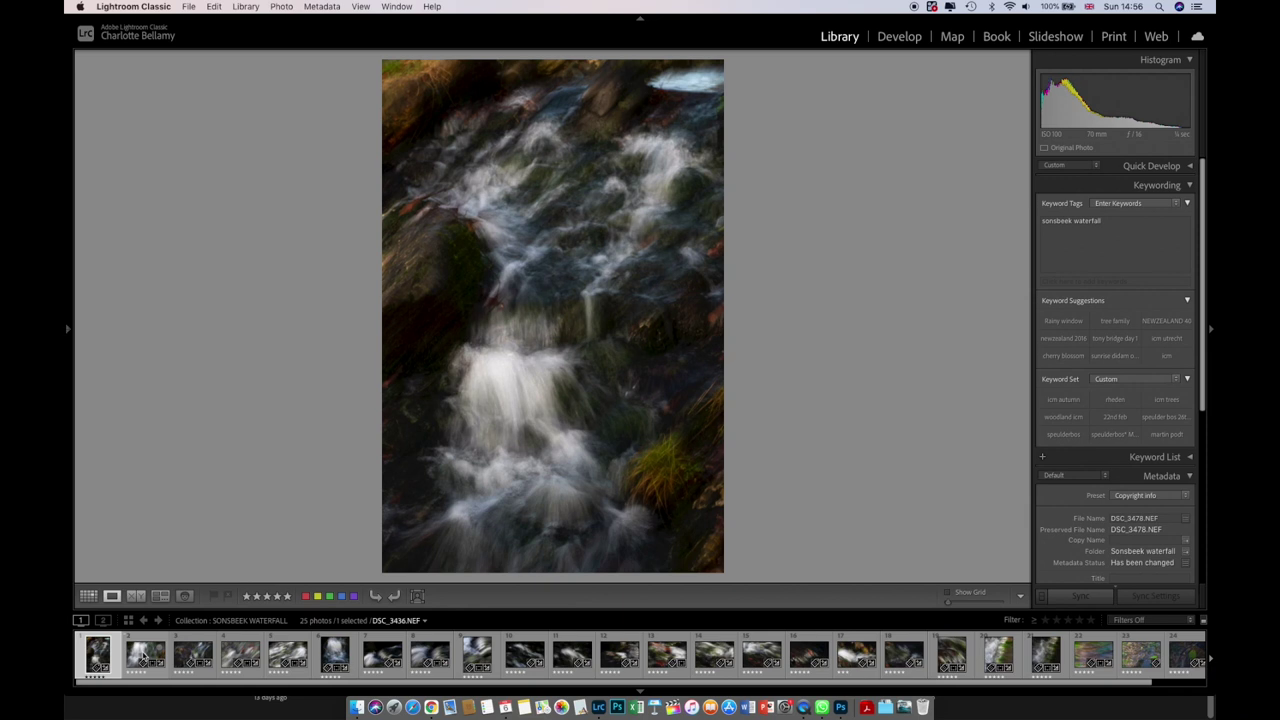
# Step through photos 2, 3 and 4 in the filmstrip, ending on DSC_3450-Edit.tif
pyautogui.click(145, 656)
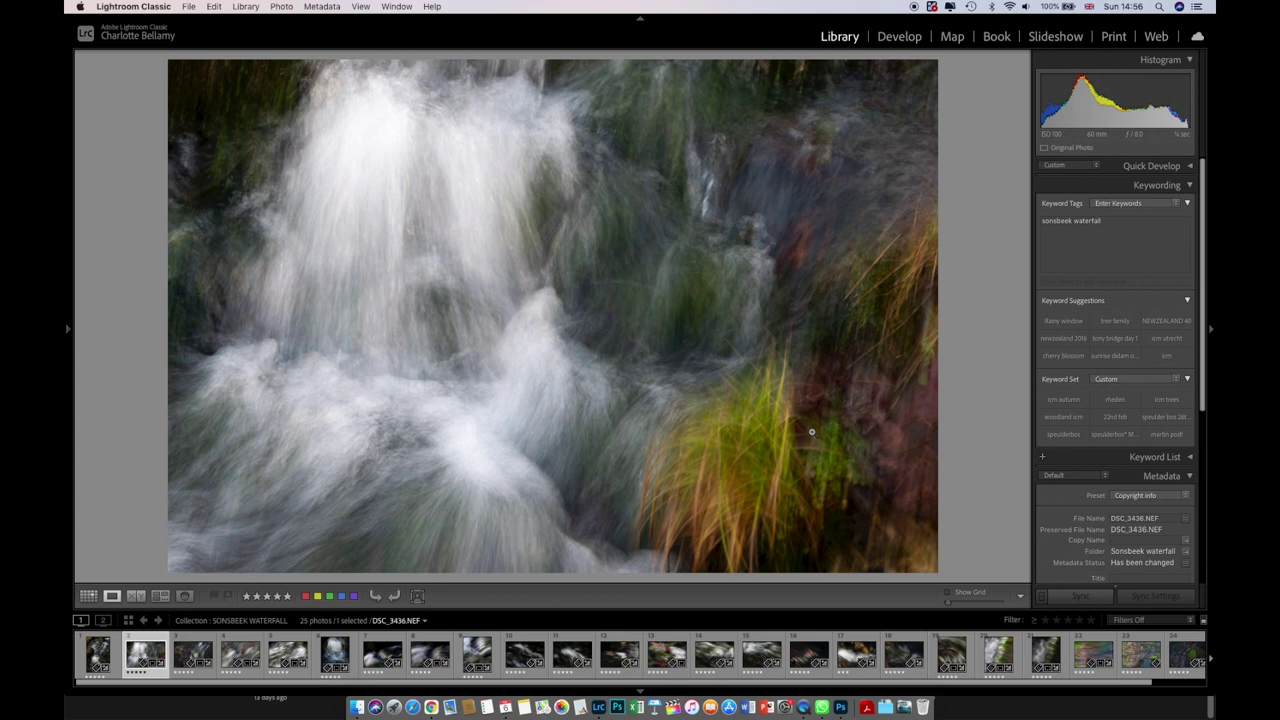
pyautogui.click(190, 653)
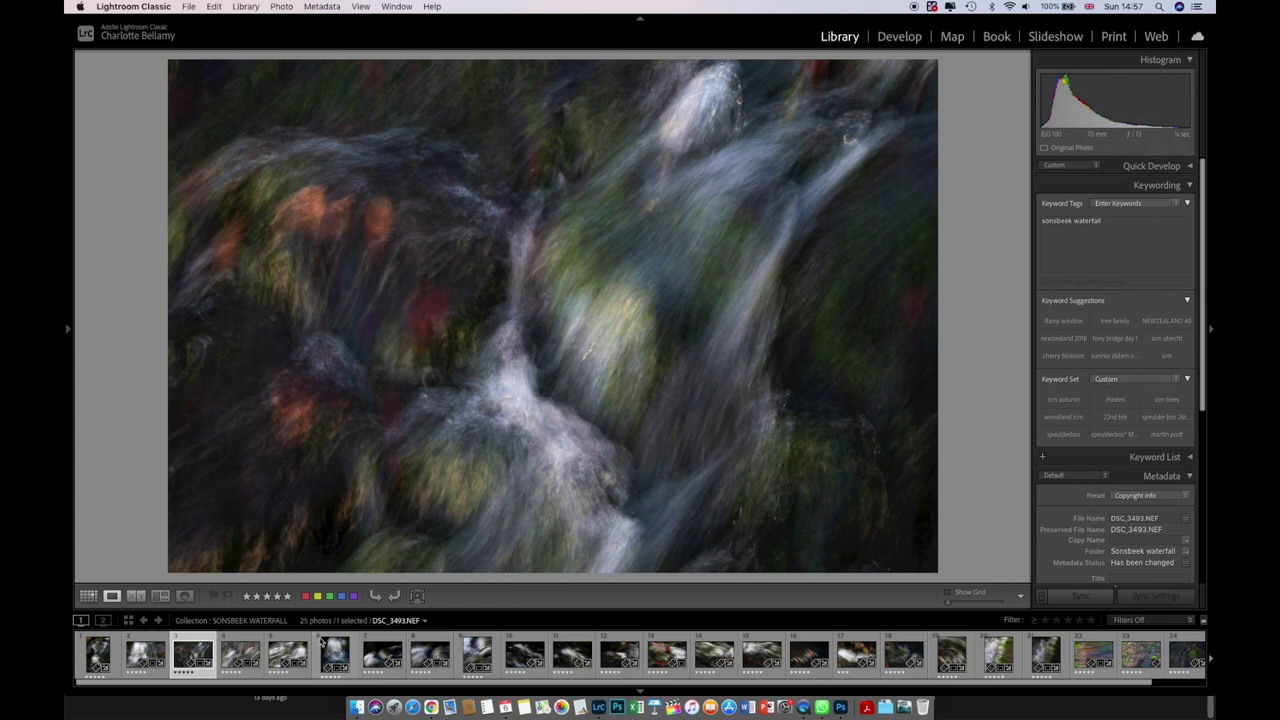
pyautogui.click(232, 654)
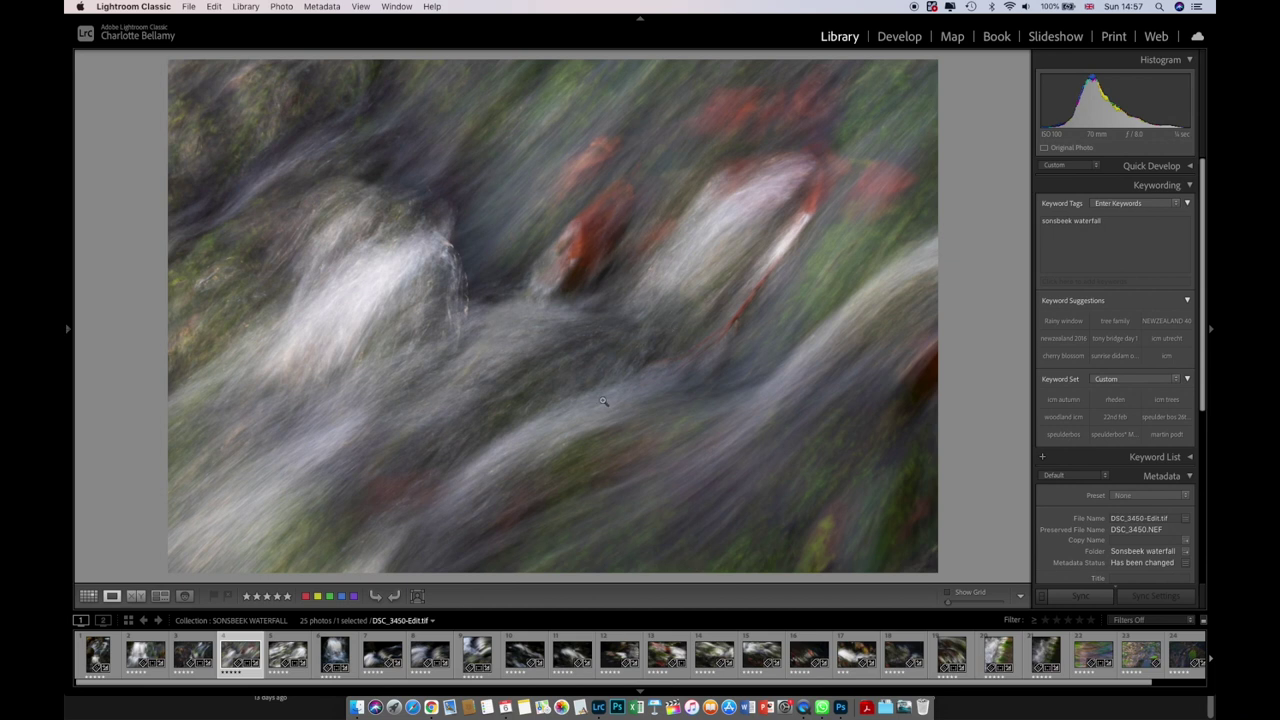
# Show the fifth photo, DSC_3459.NEF, and bring it into the Develop module
pyautogui.click(282, 658)
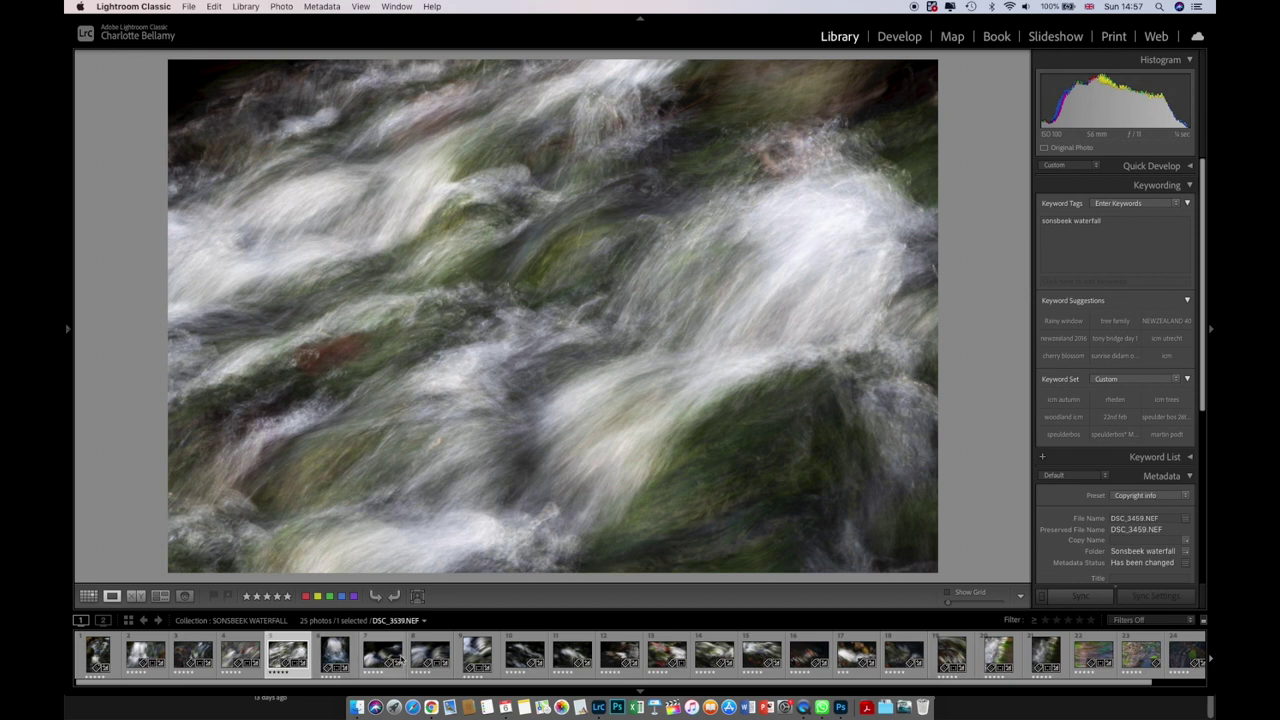
pyautogui.click(899, 36)
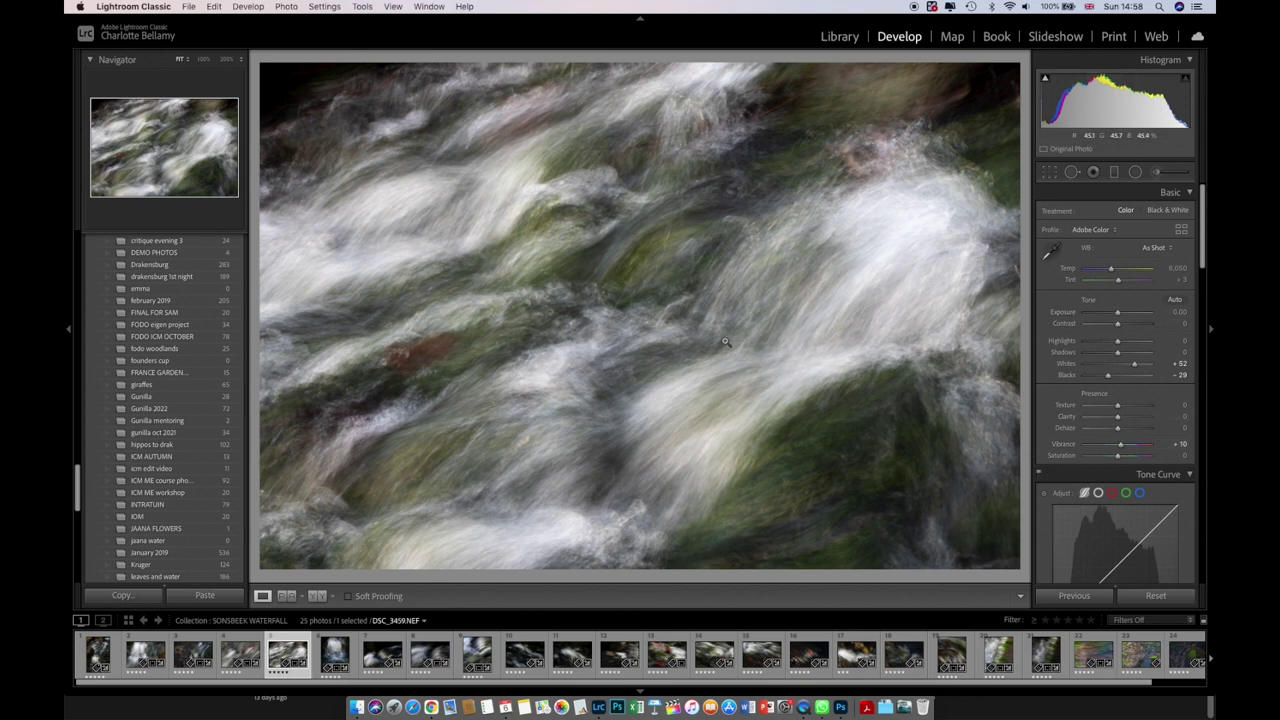
# Advance in Develop to the sixth photo, then the seventh, DSC_3540.NEF
pyautogui.click(345, 662)
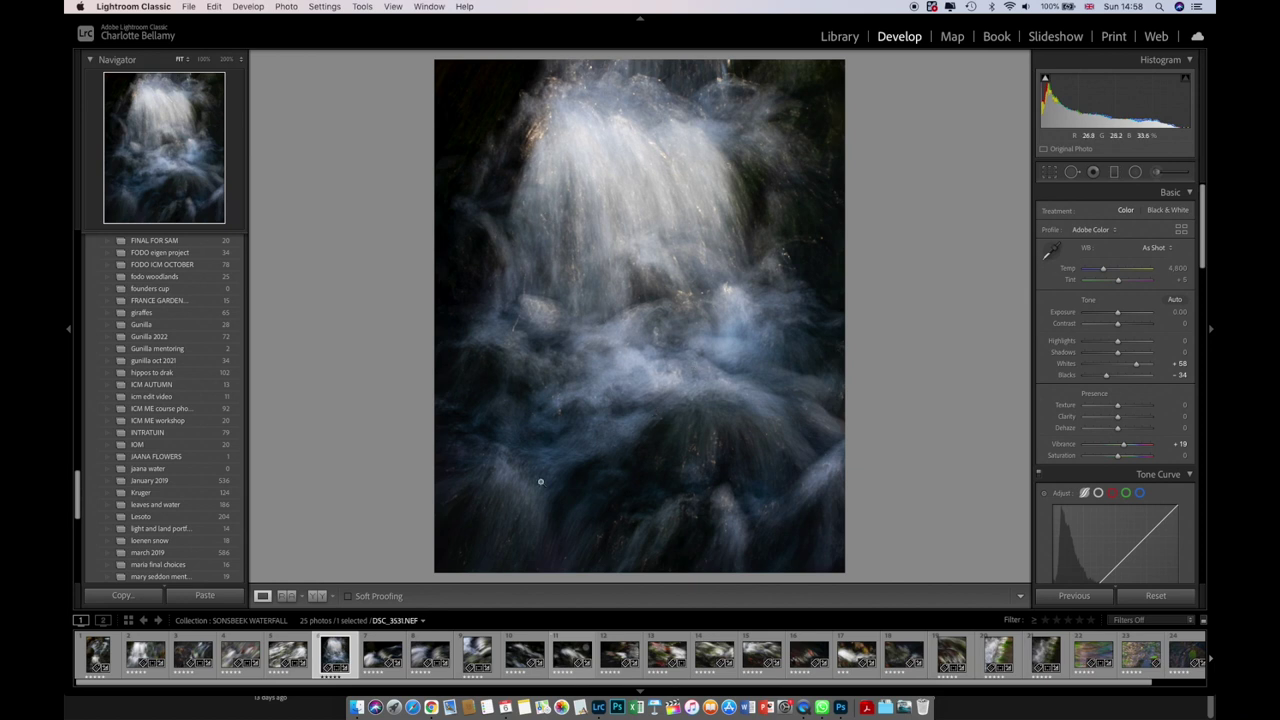
pyautogui.click(384, 658)
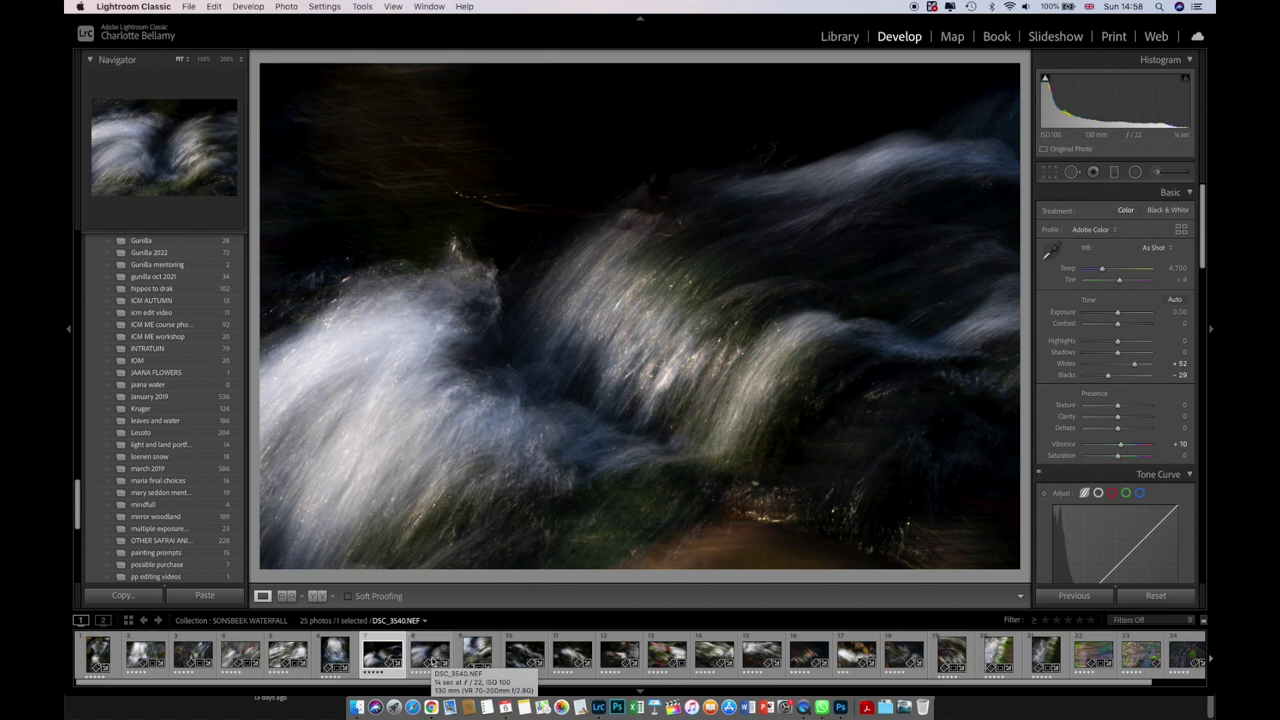
# Step through photos 8 to 12 in the Develop filmstrip
pyautogui.click(430, 655)
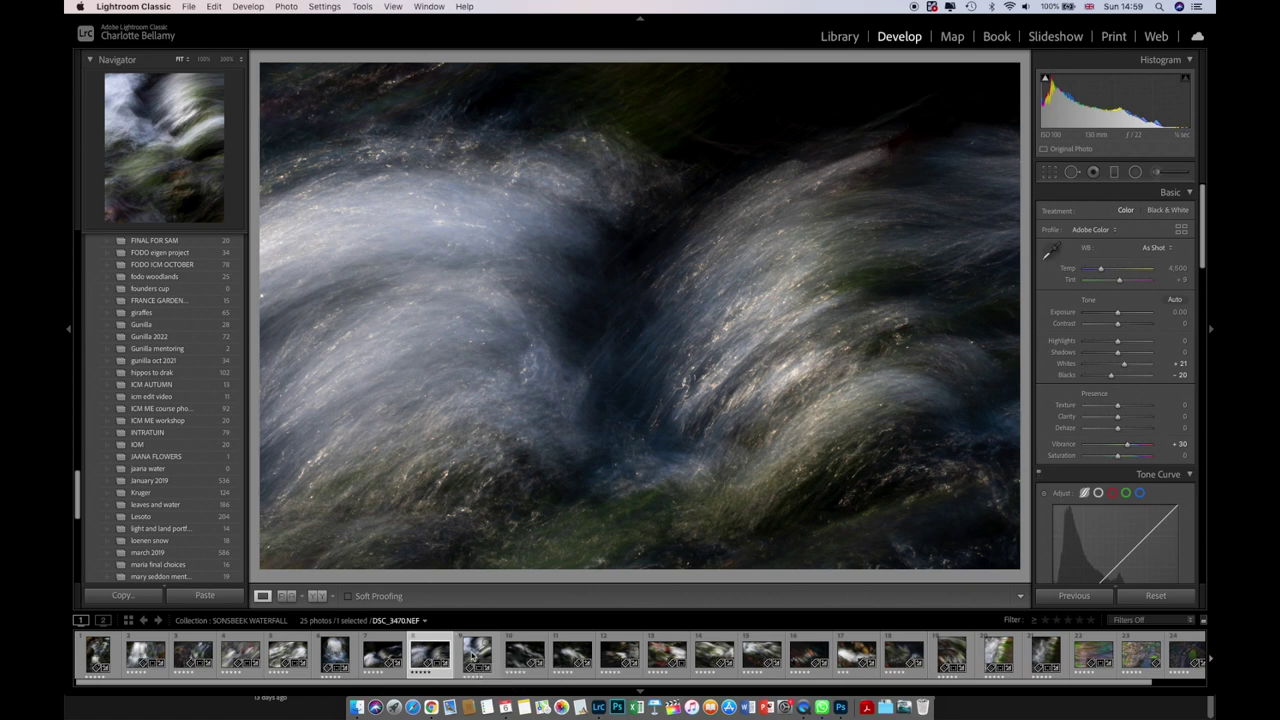
pyautogui.click(475, 655)
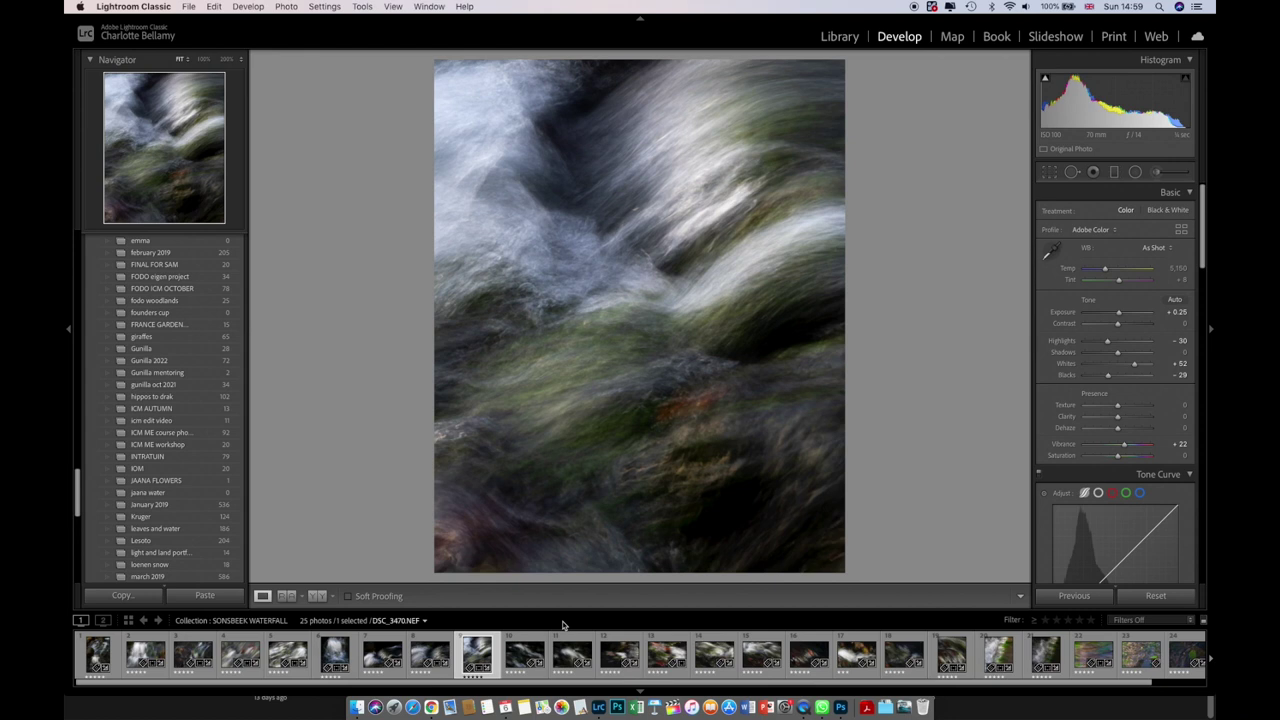
pyautogui.click(525, 660)
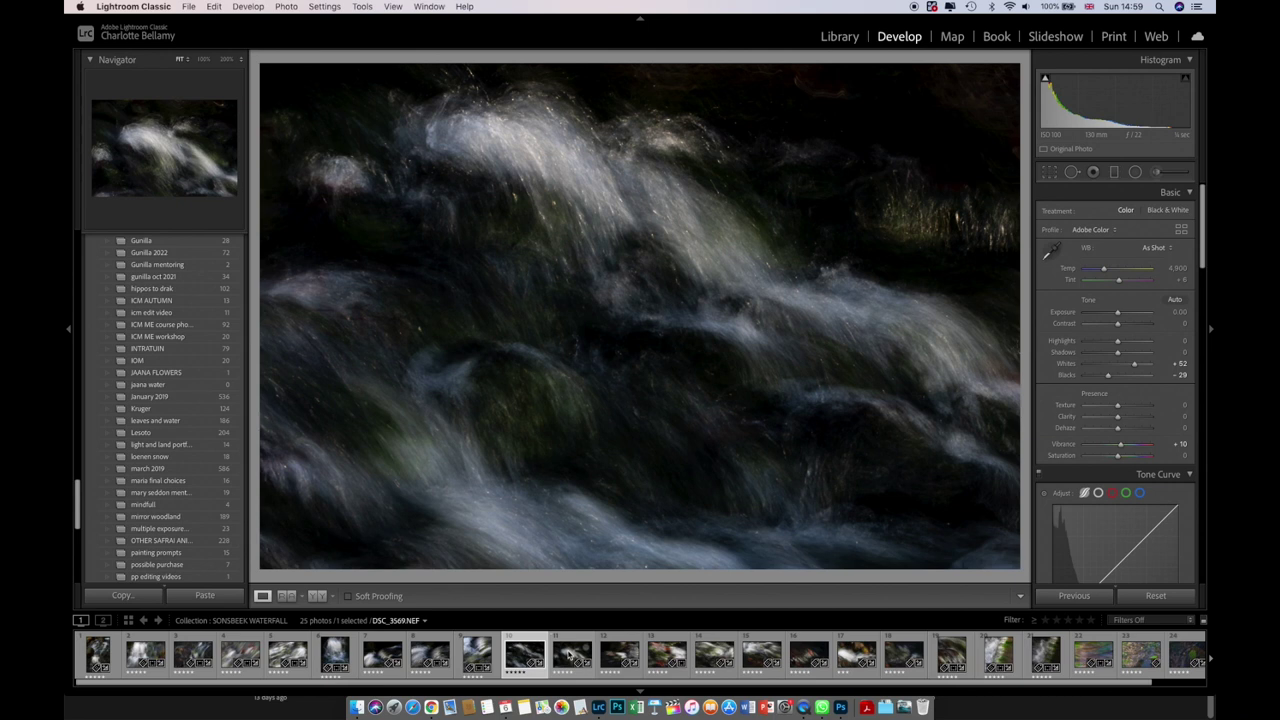
pyautogui.click(572, 655)
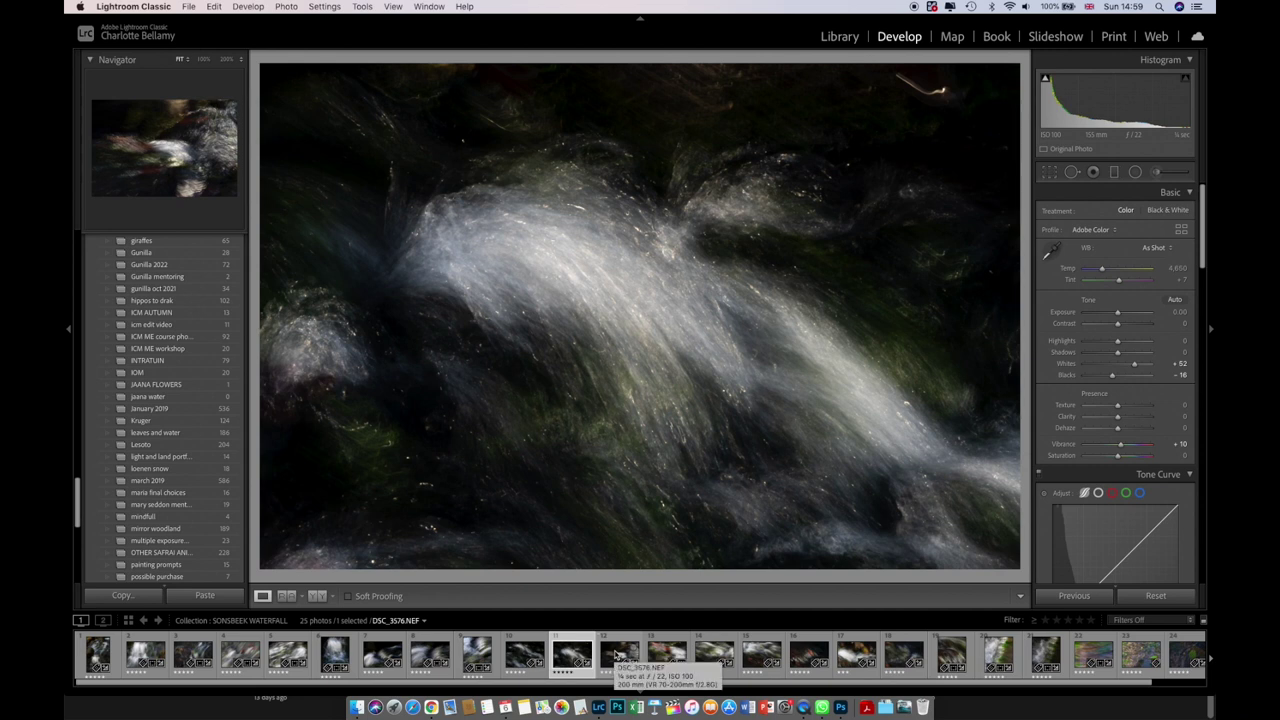
pyautogui.click(617, 655)
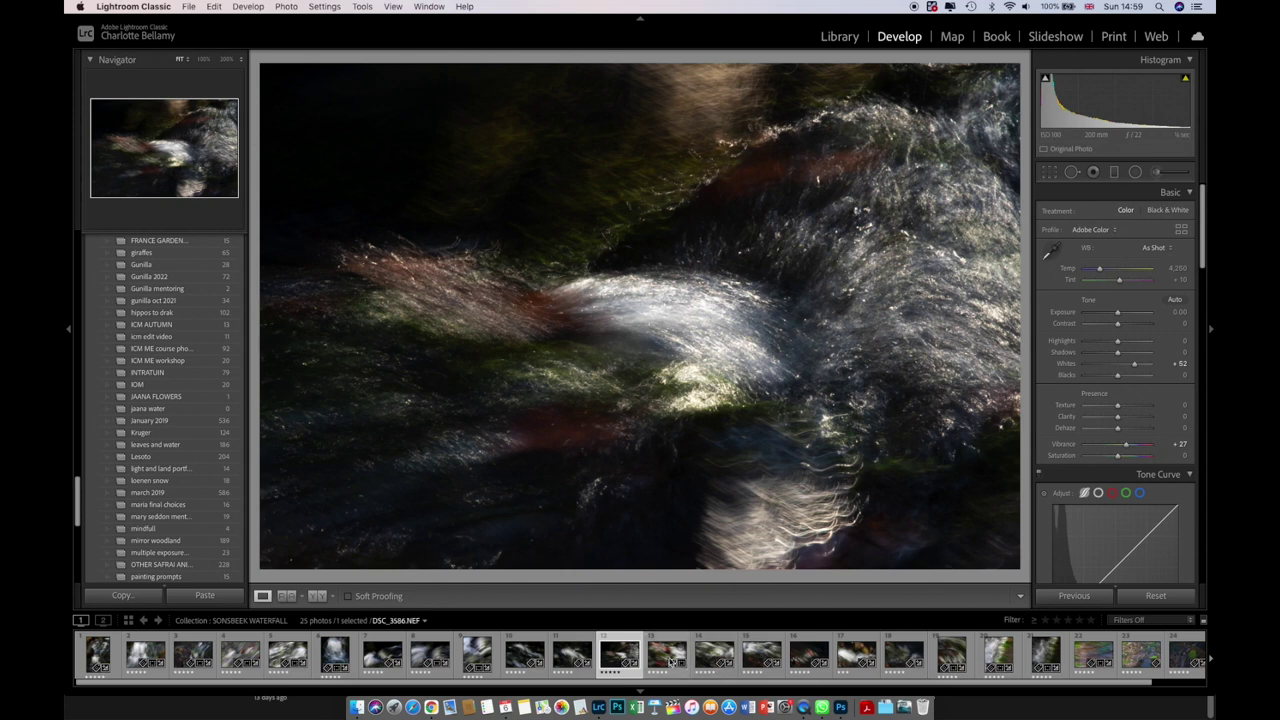
# Continue through photos 13 to 17, ending on DSC_3604.NEF
pyautogui.click(666, 656)
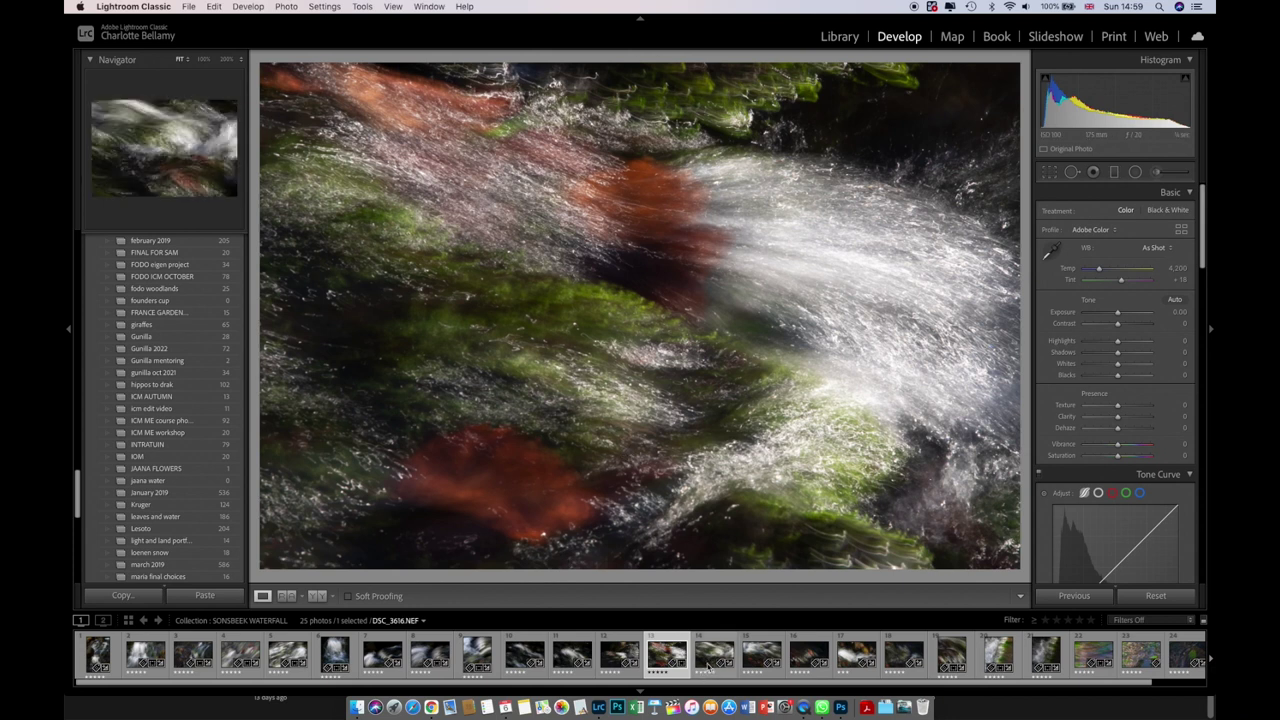
pyautogui.click(707, 667)
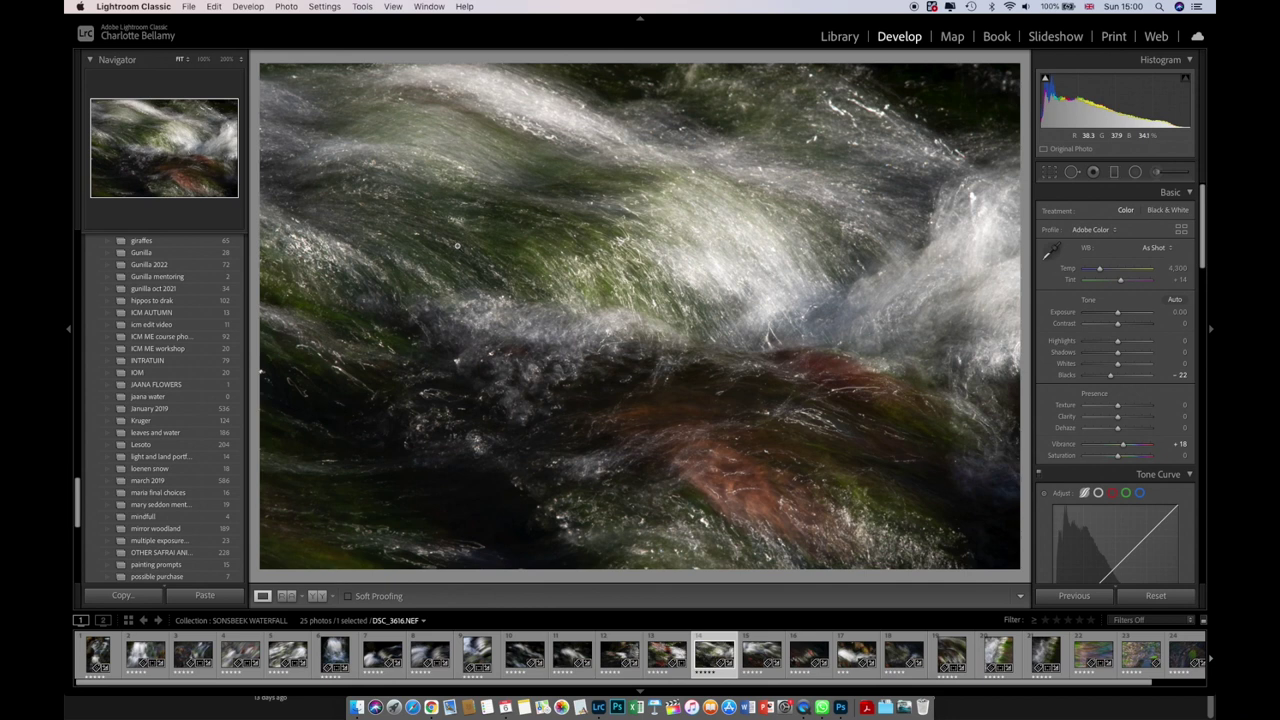
pyautogui.click(757, 655)
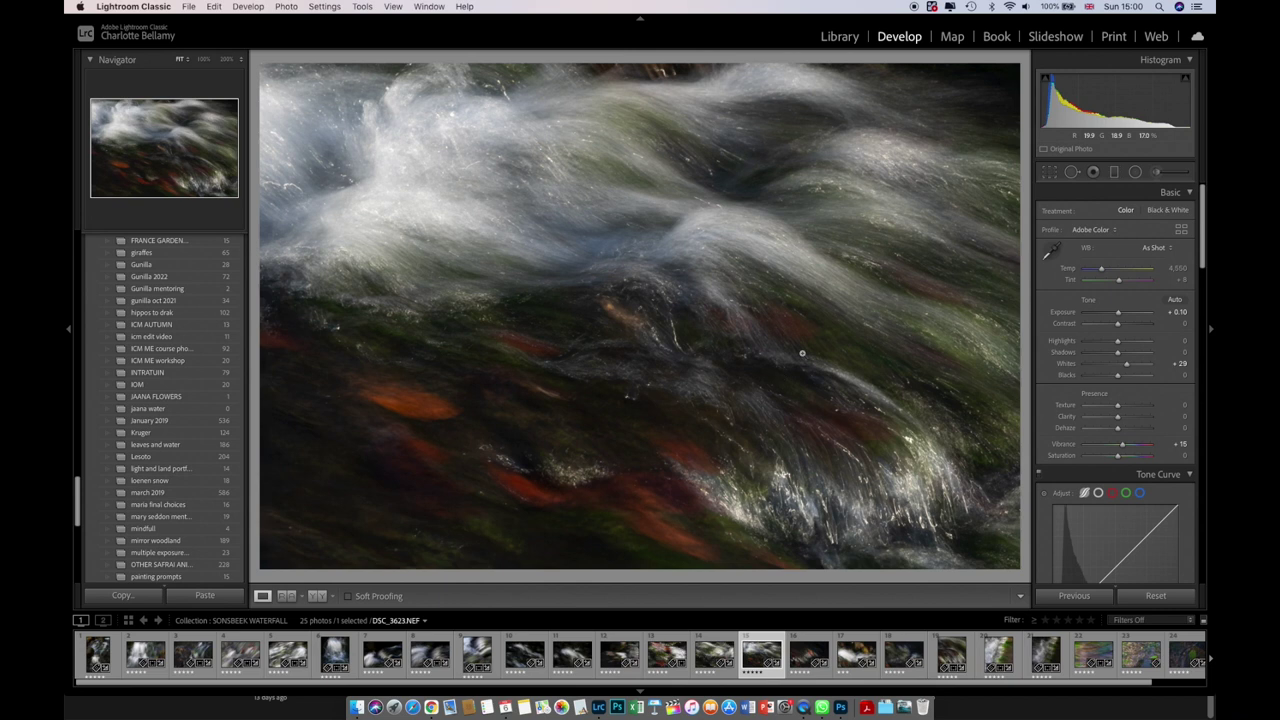
pyautogui.click(806, 658)
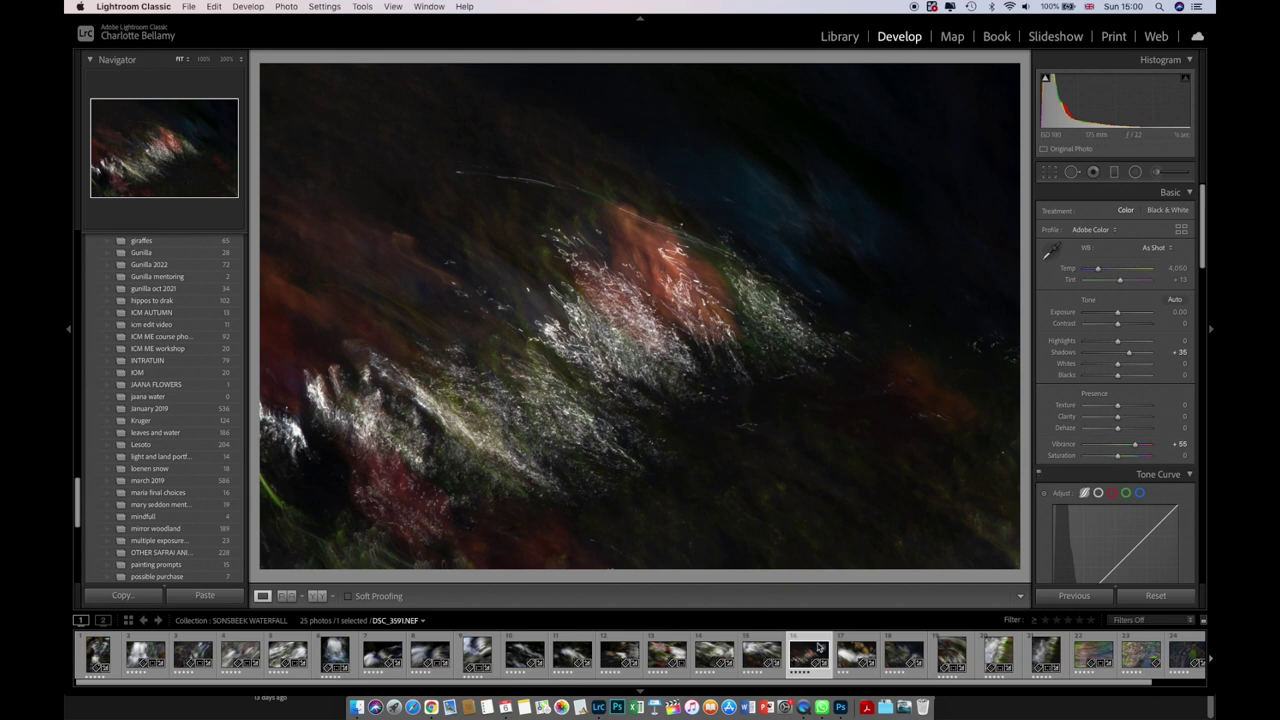
pyautogui.click(848, 652)
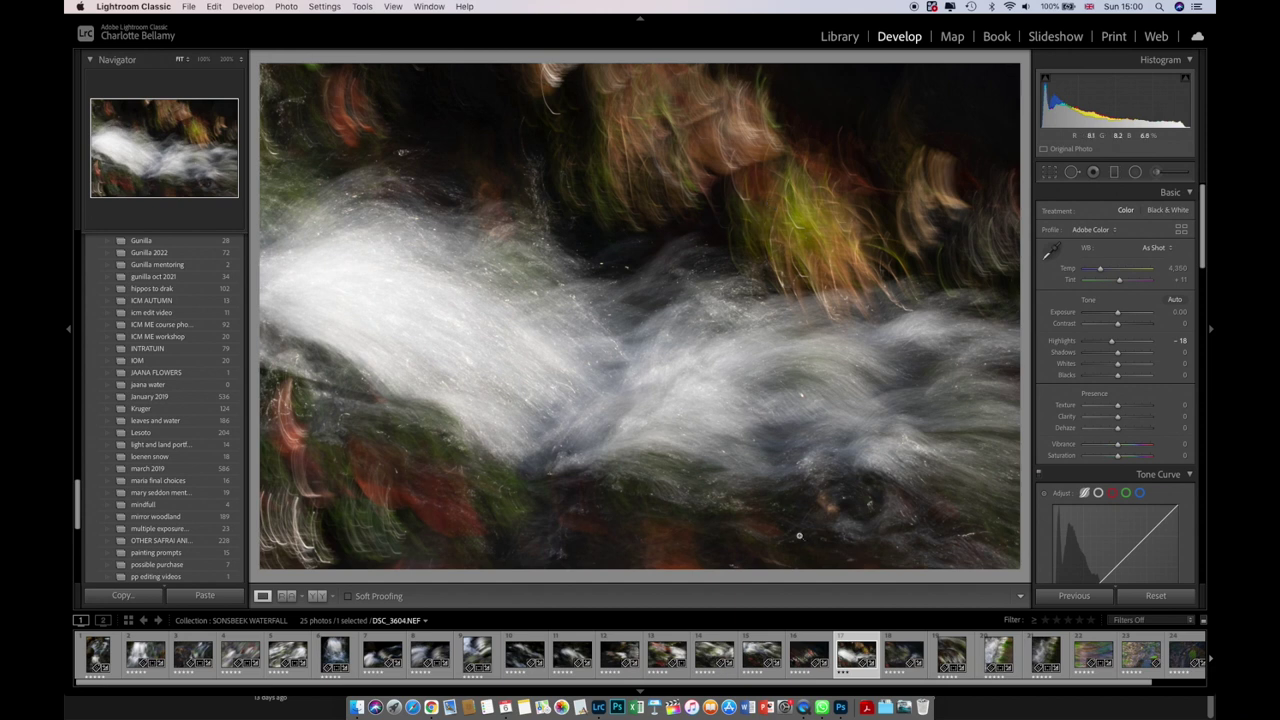
# Advance through photos 18, 19 and 20, ending on DSC_3695.NEF
pyautogui.click(903, 655)
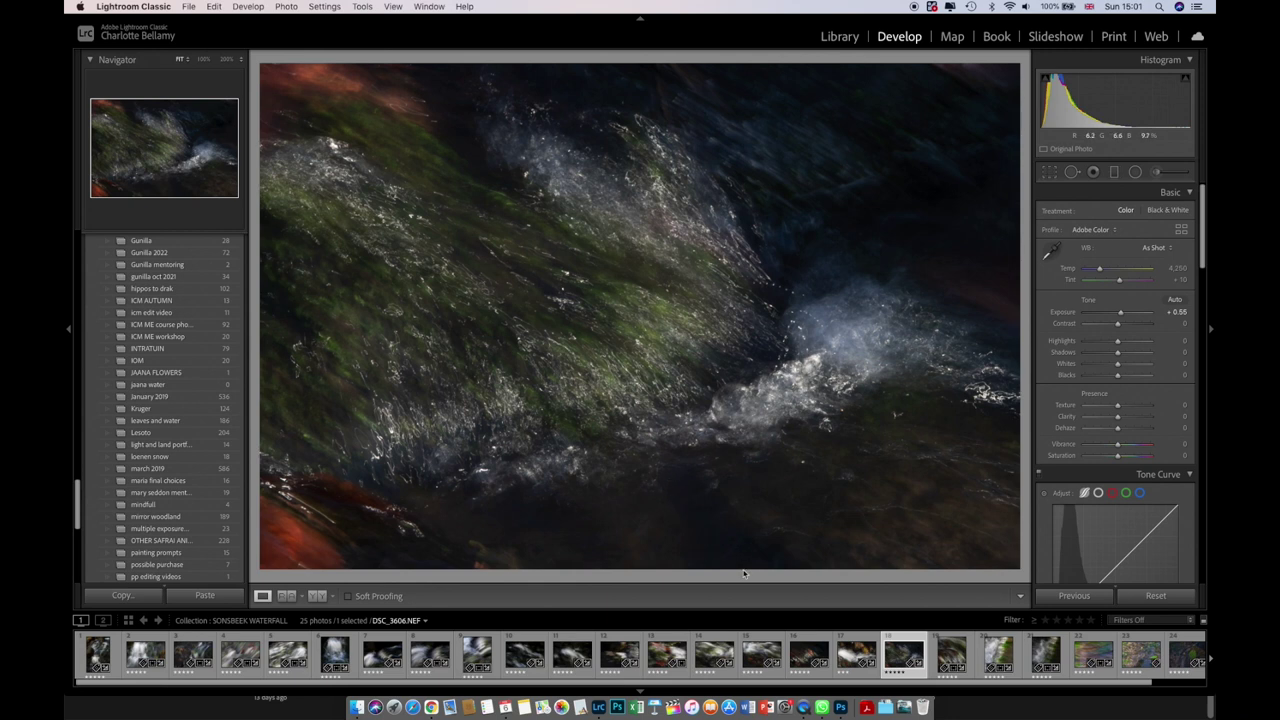
pyautogui.click(949, 654)
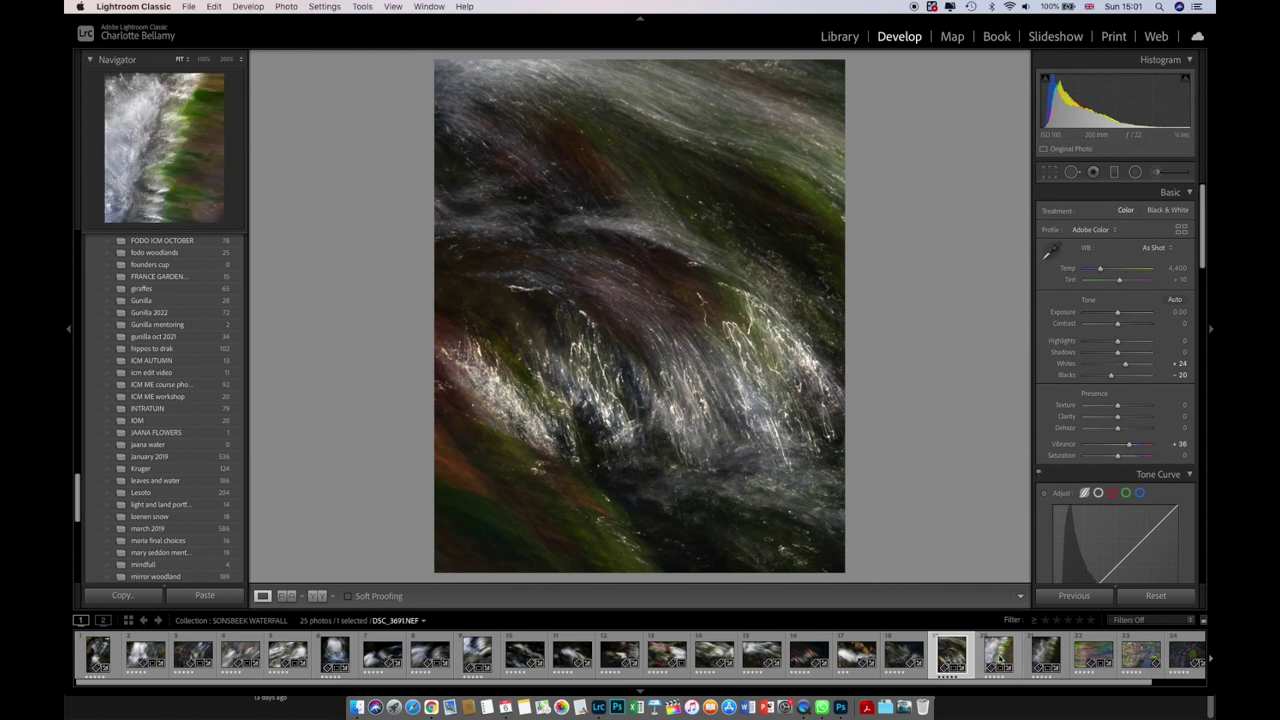
pyautogui.click(1000, 656)
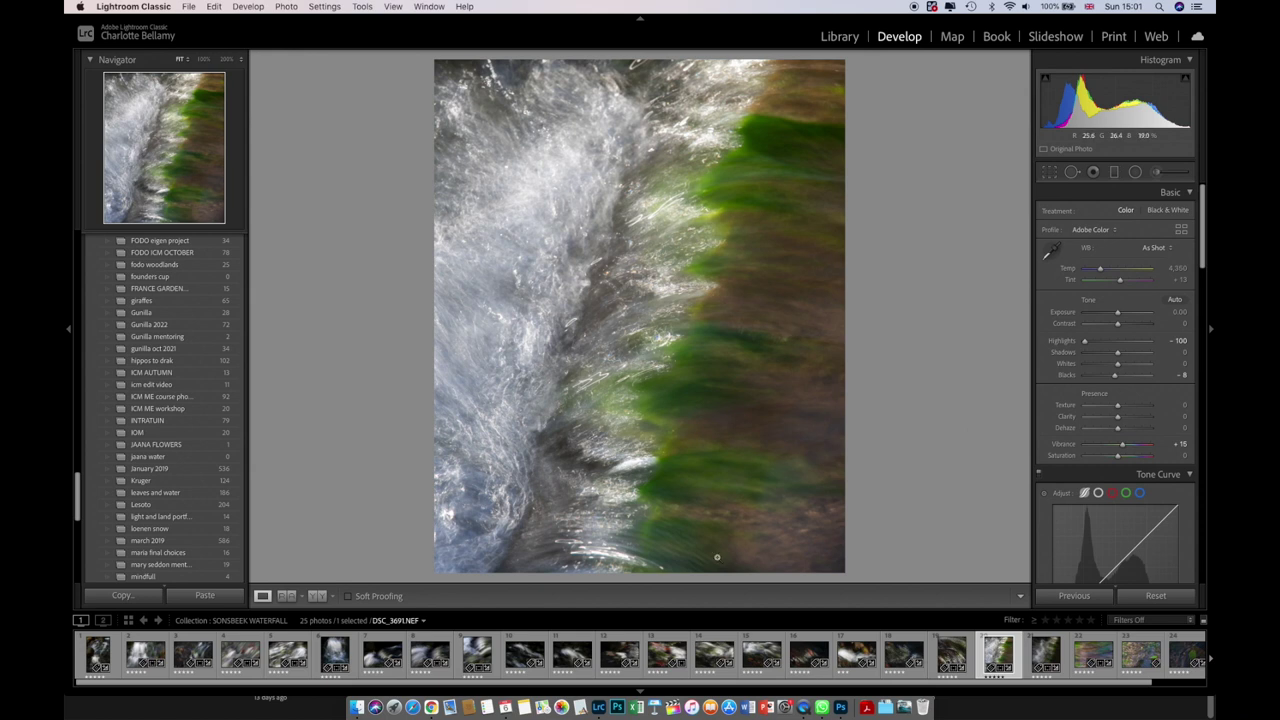
# Compare photos 21 and 22 back and forth, then load photo 23, DSC_3715.NEF
pyautogui.click(1040, 657)
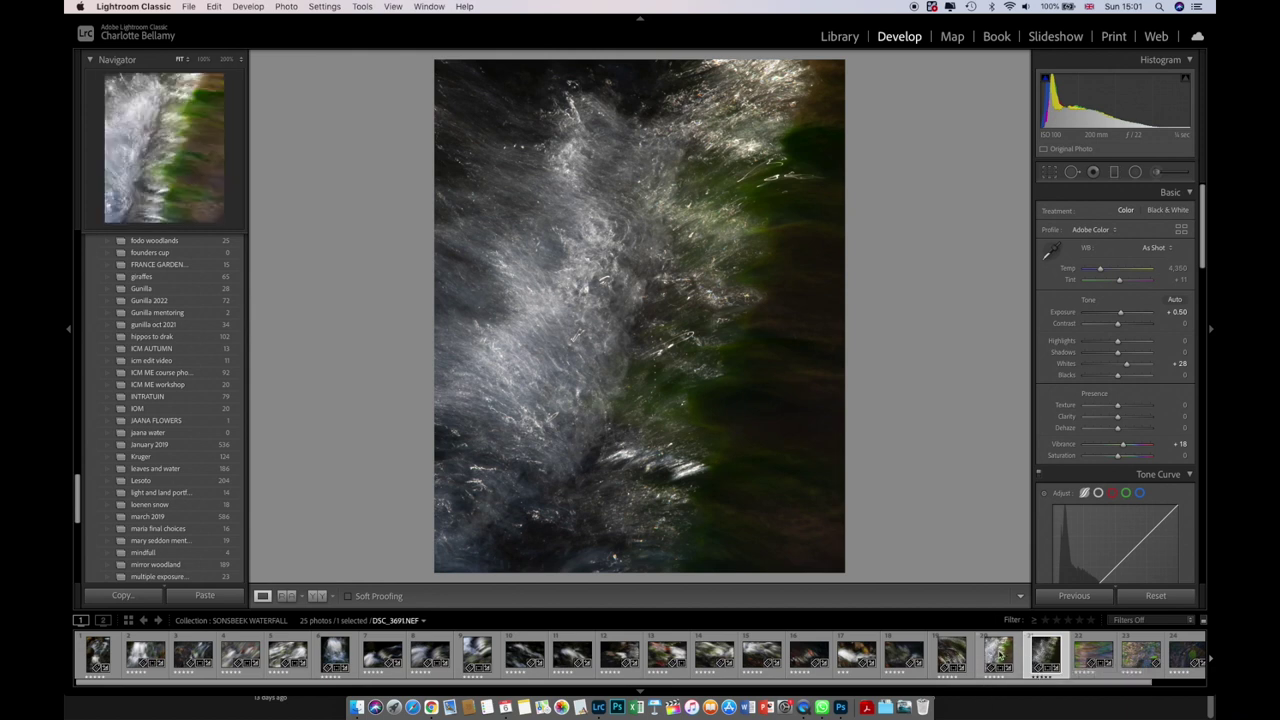
pyautogui.click(999, 655)
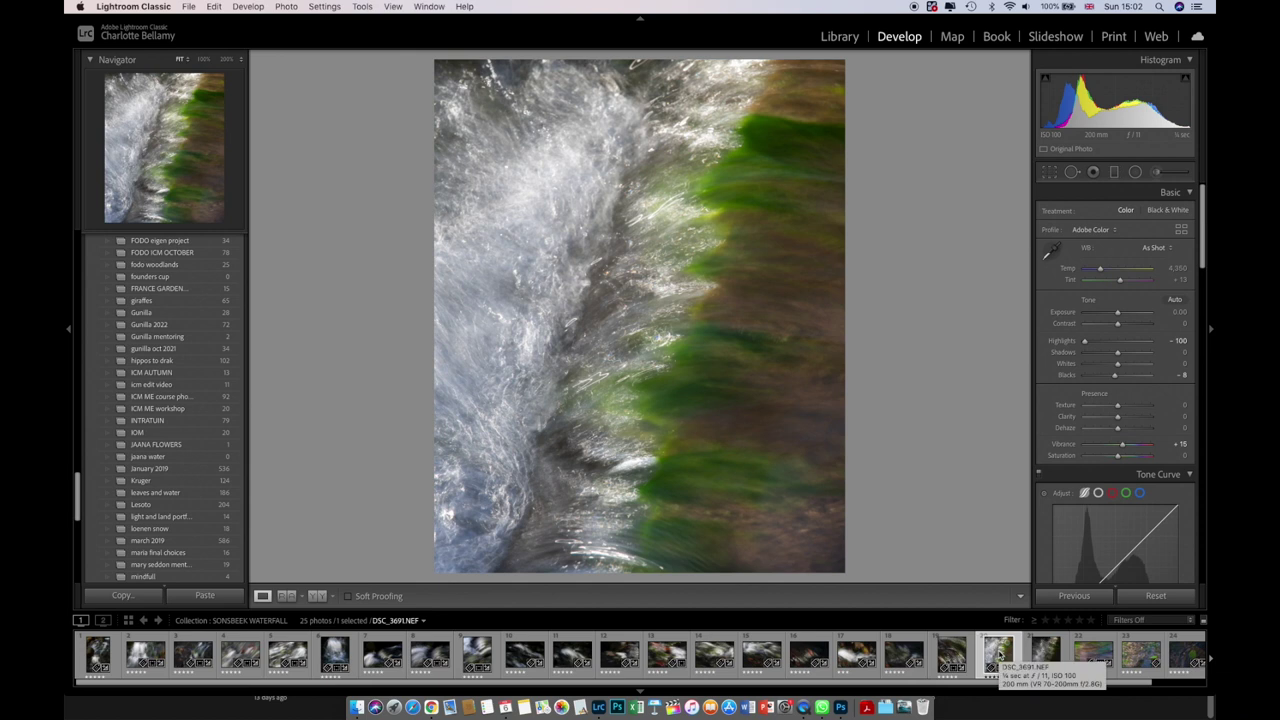
pyautogui.click(1047, 655)
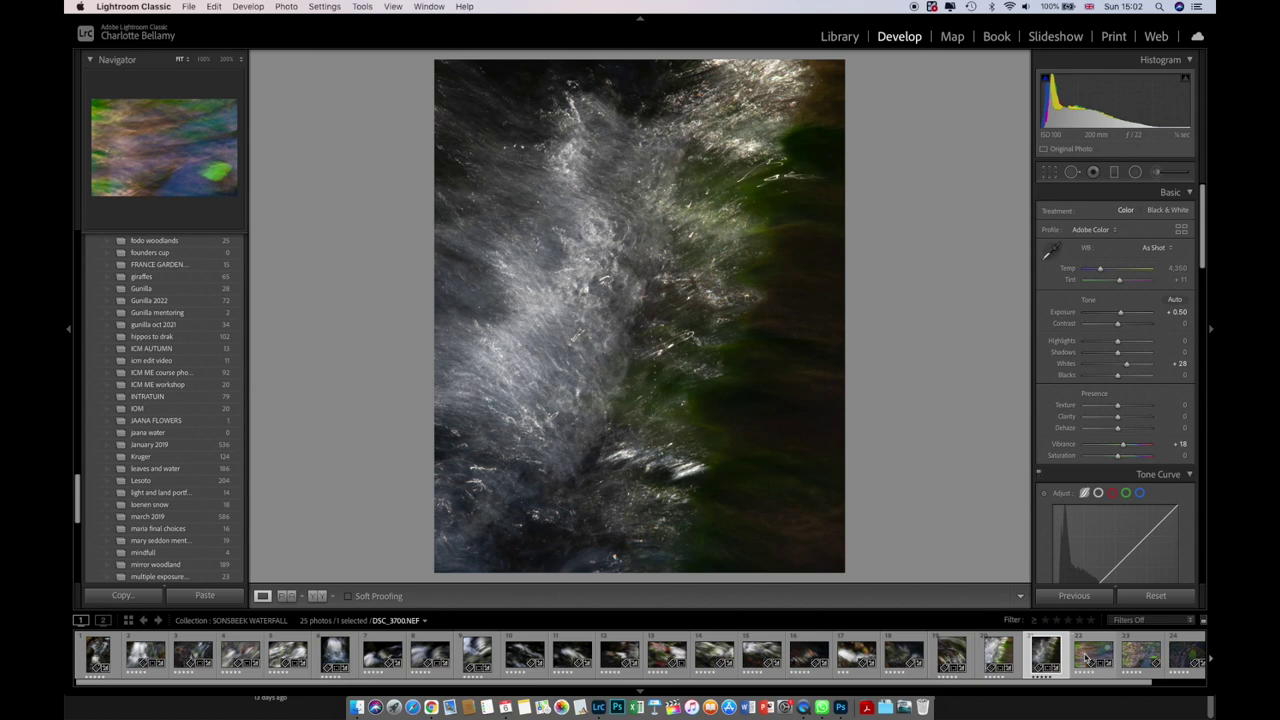
pyautogui.click(1090, 655)
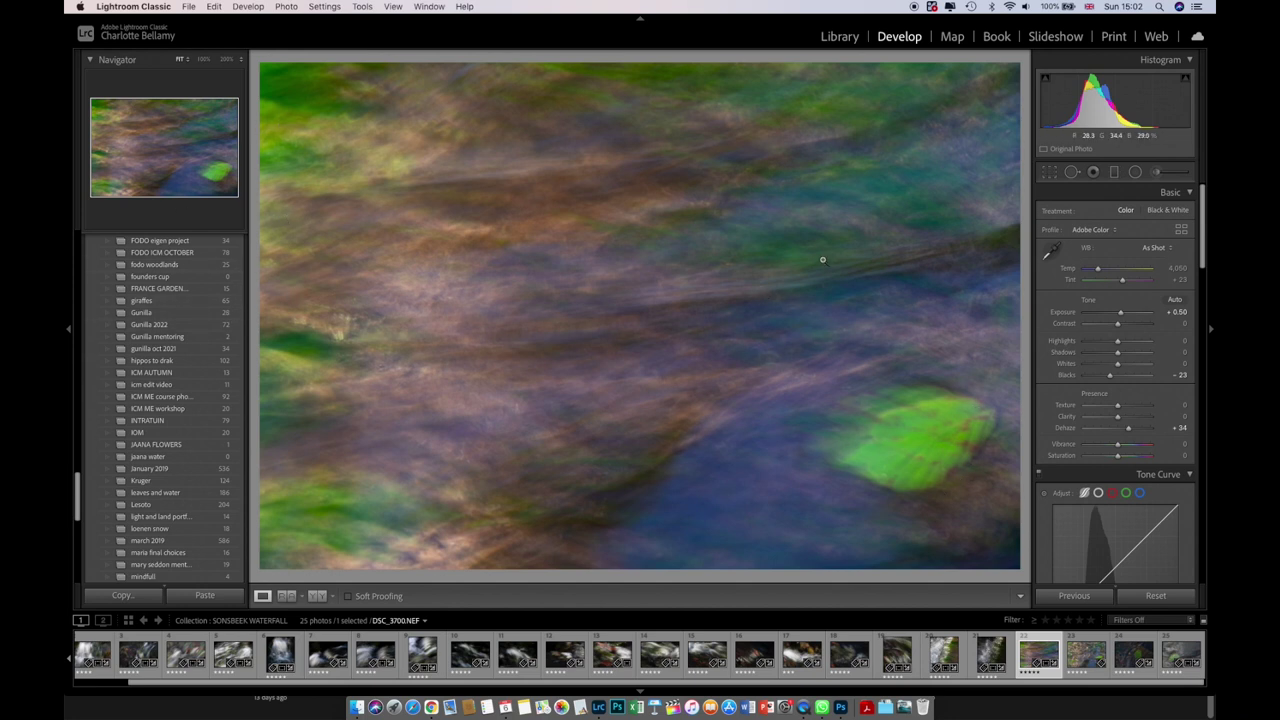
pyautogui.click(1082, 658)
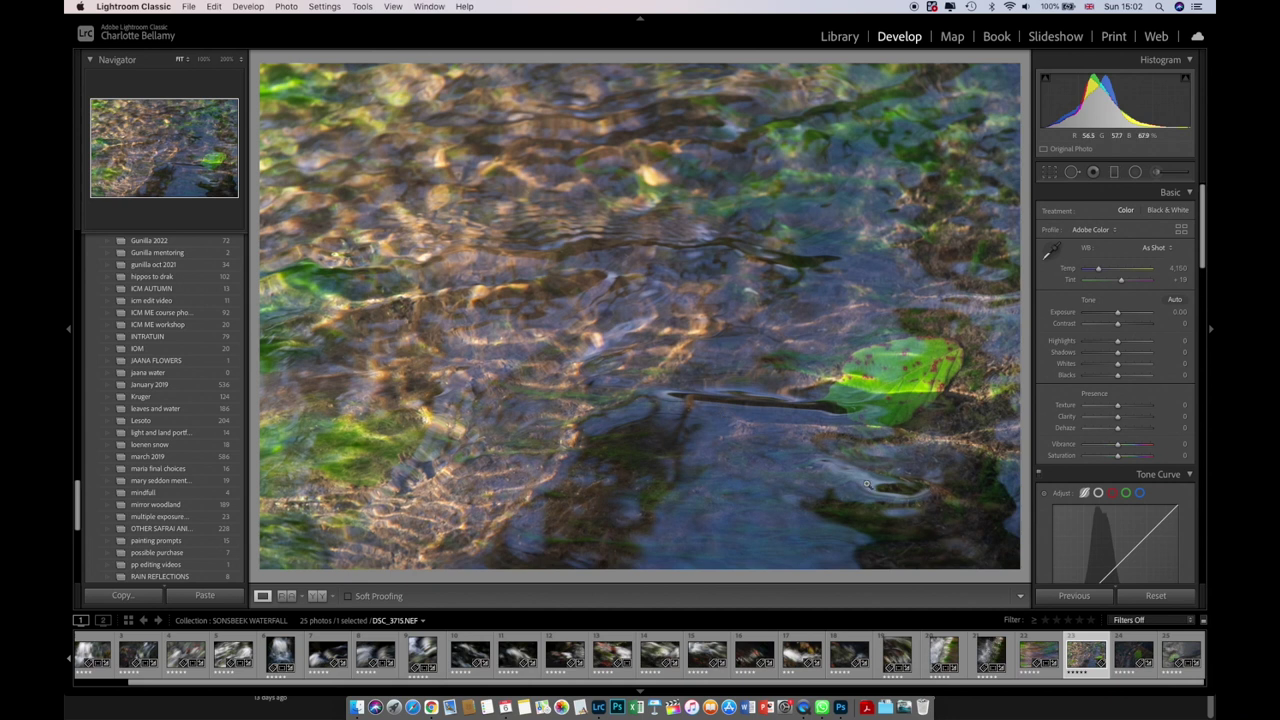
# Load photo 24, DSC_3727.NEF, then the final photo 25, DSC_3742.NEF
pyautogui.click(1133, 659)
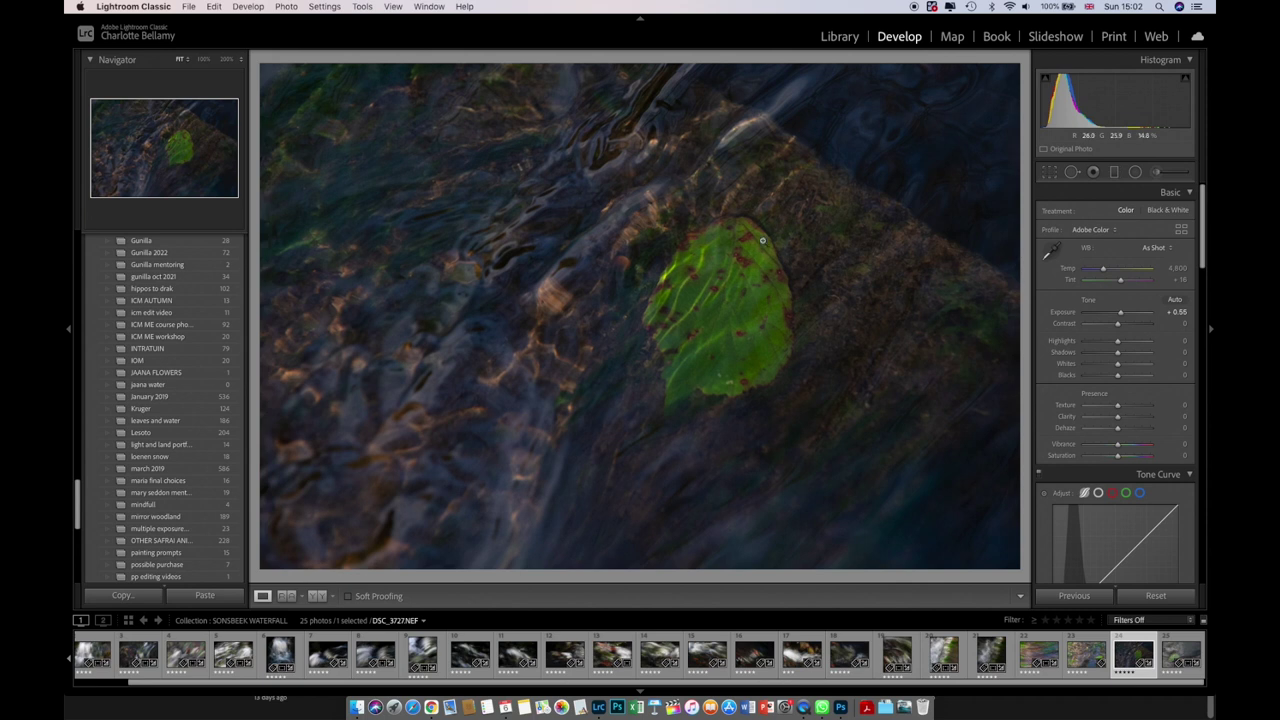
pyautogui.click(1180, 657)
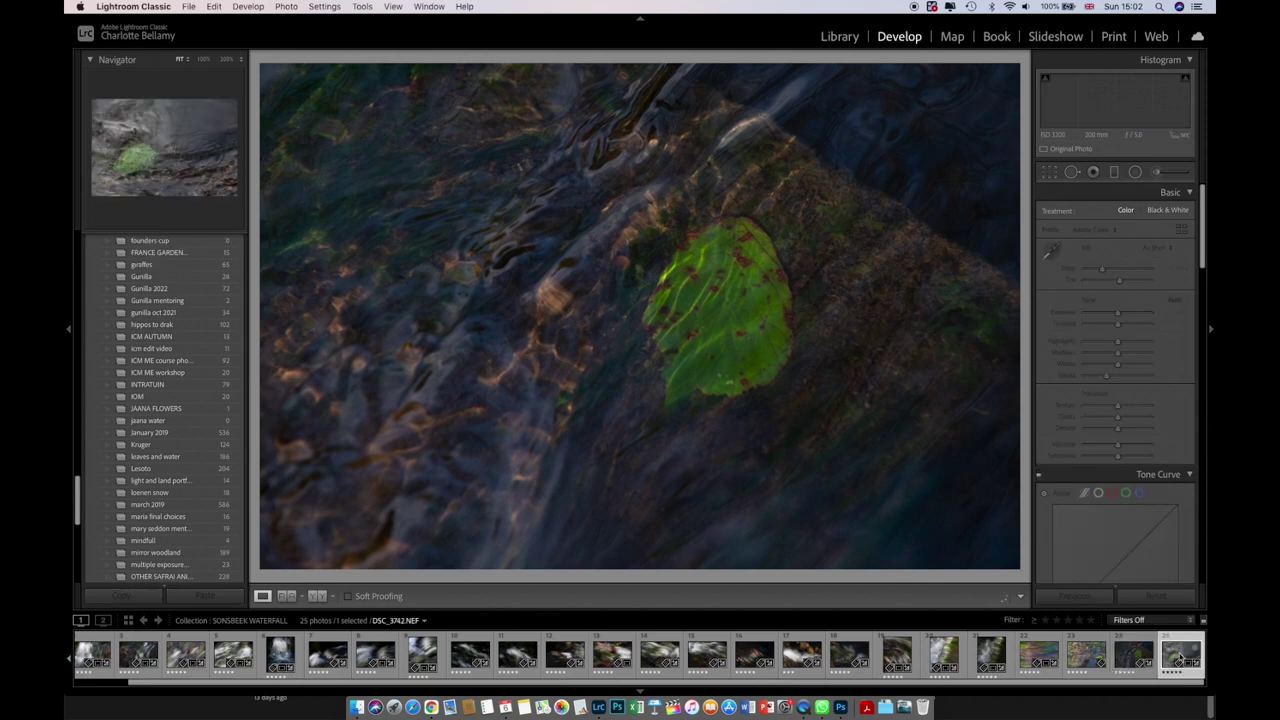